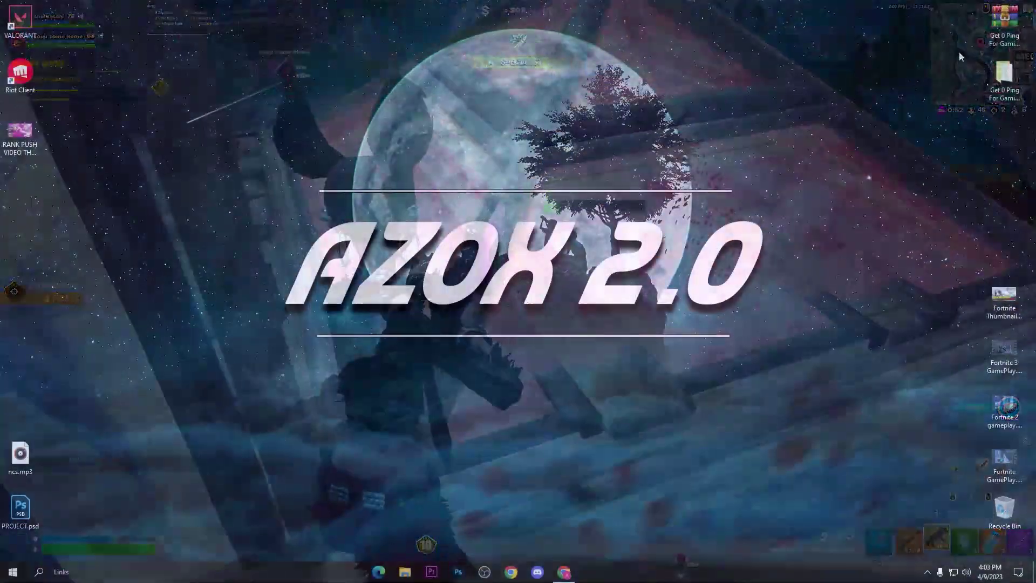
# Drag the Get 0 Ping archive and folder from the top-right corner to the top centre.
pyautogui.moveTo(1004, 48); pyautogui.dragTo(433, 91)
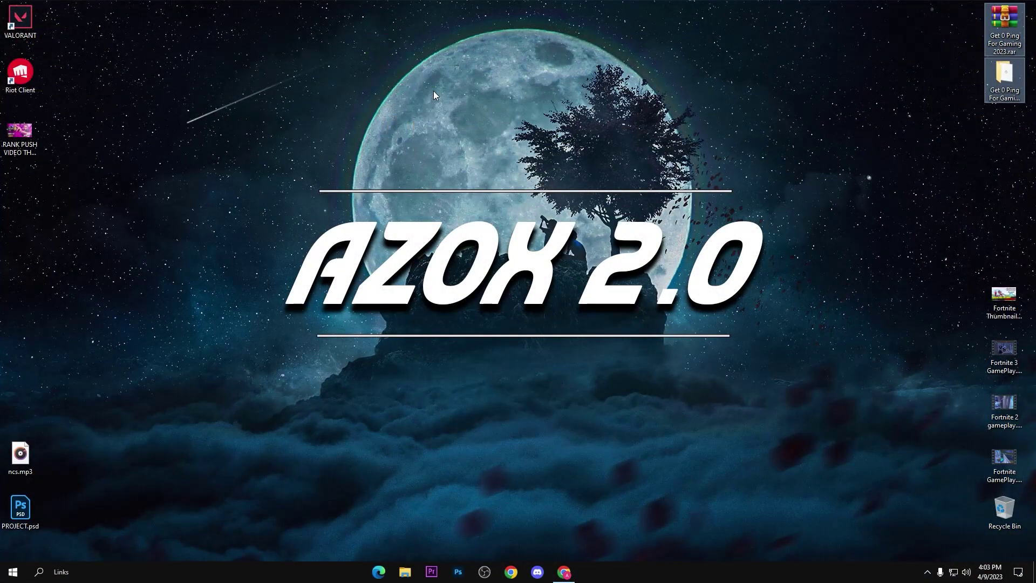
pyautogui.moveTo(468, 121); pyautogui.dragTo(473, 81)
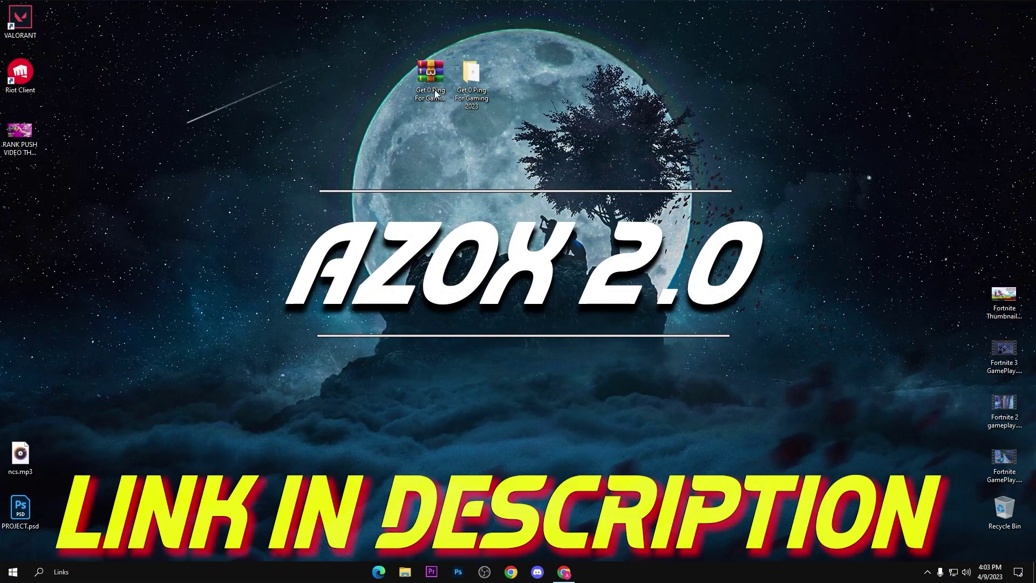
pyautogui.moveTo(502, 49); pyautogui.dragTo(362, 114)
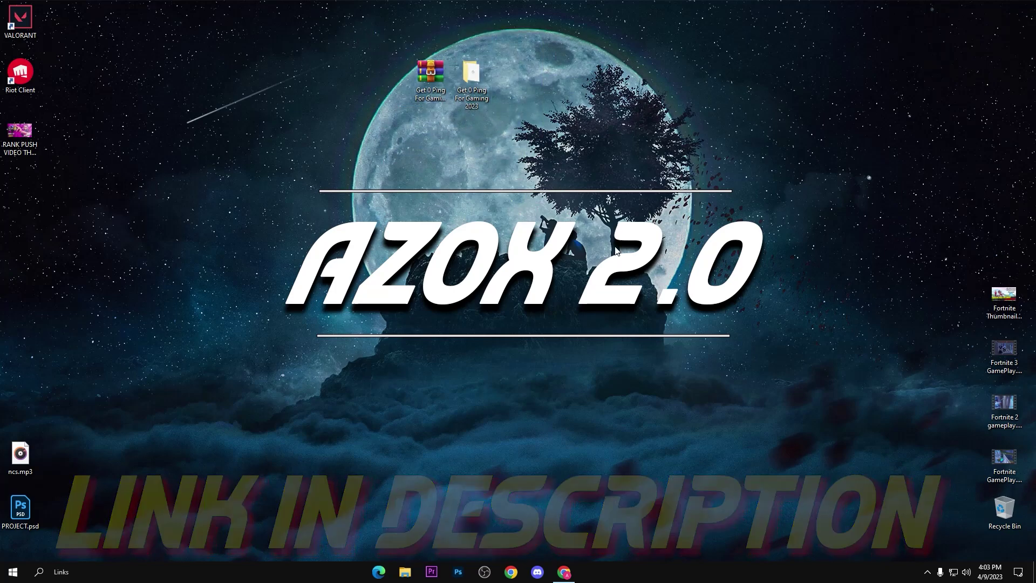
pyautogui.click(488, 136)
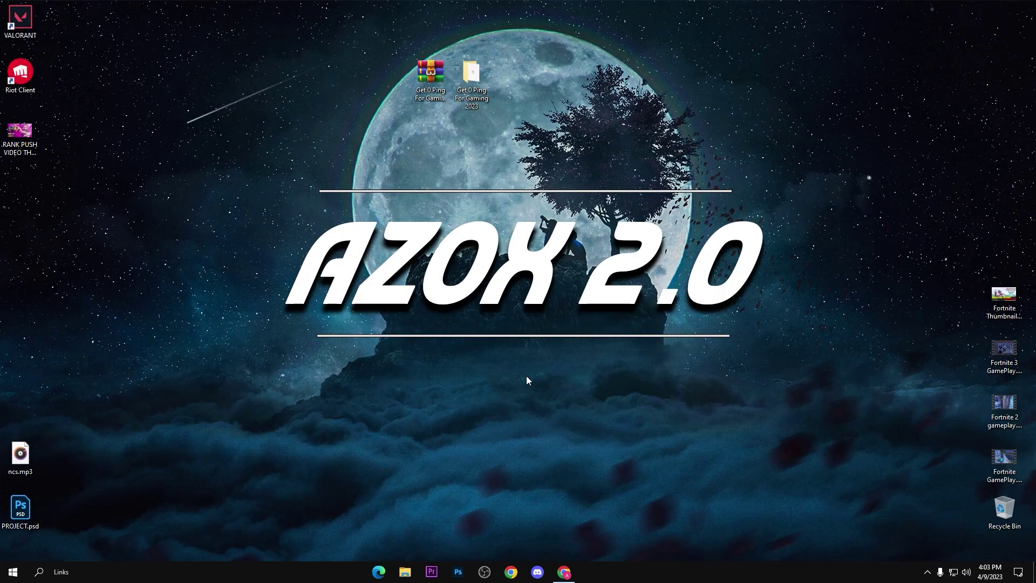
pyautogui.click(565, 572)
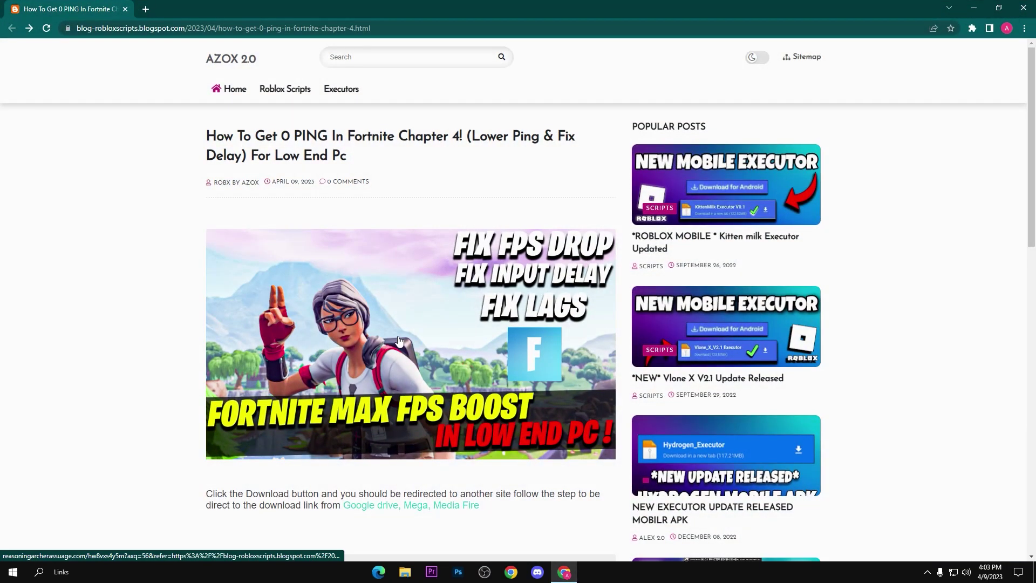
pyautogui.scroll(-5, 342, 335)
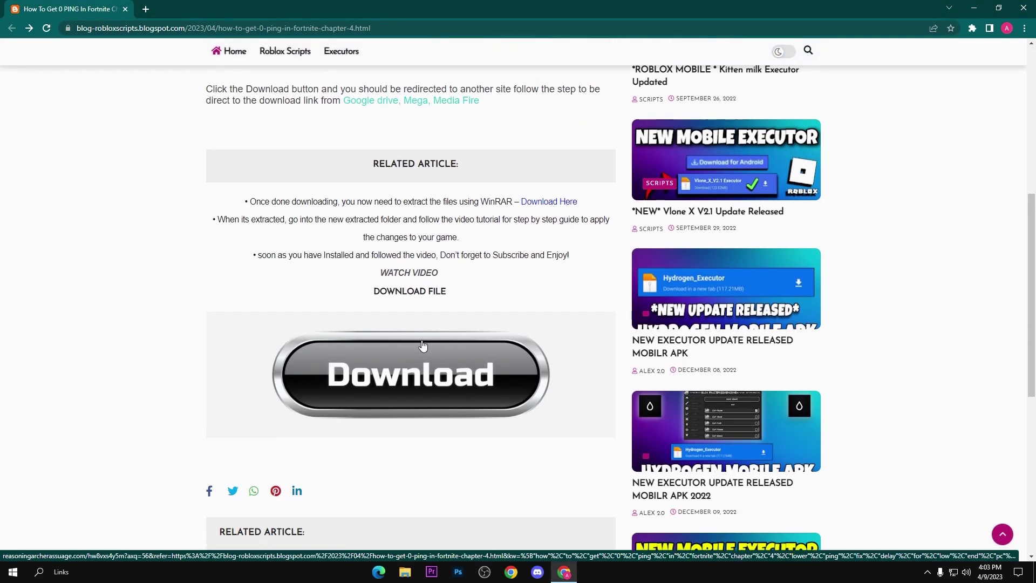
# Follow the blog's download link to the MediaFire page for 'Get 0 Ping For Gaming 2023.rar'.
pyautogui.click(435, 381)
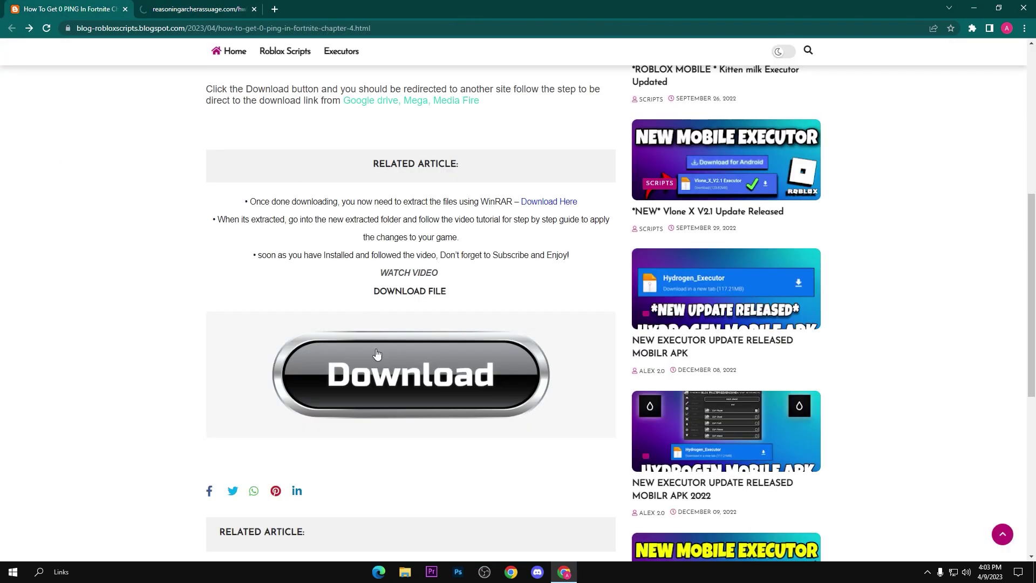
pyautogui.click(420, 384)
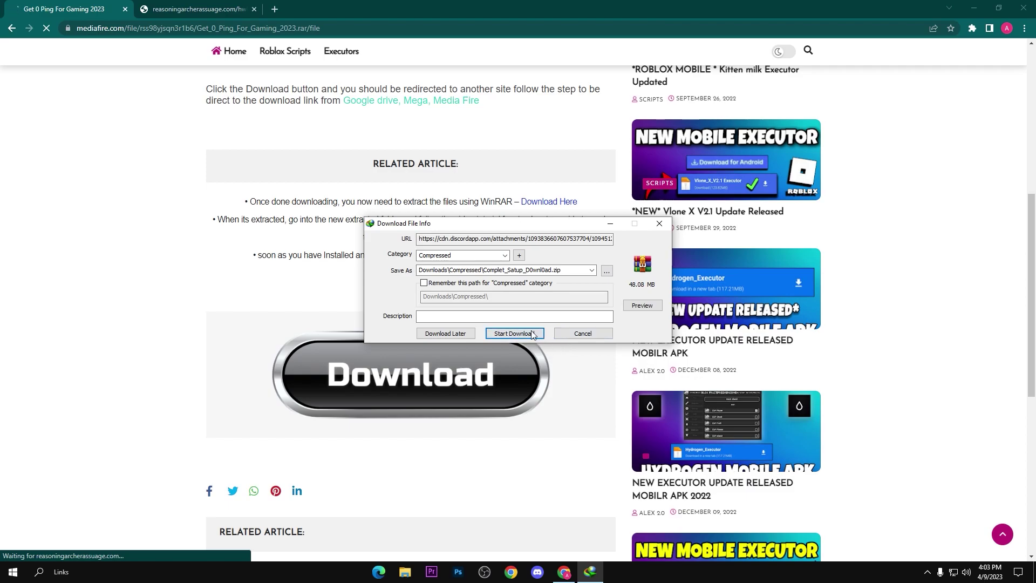
pyautogui.click(582, 334)
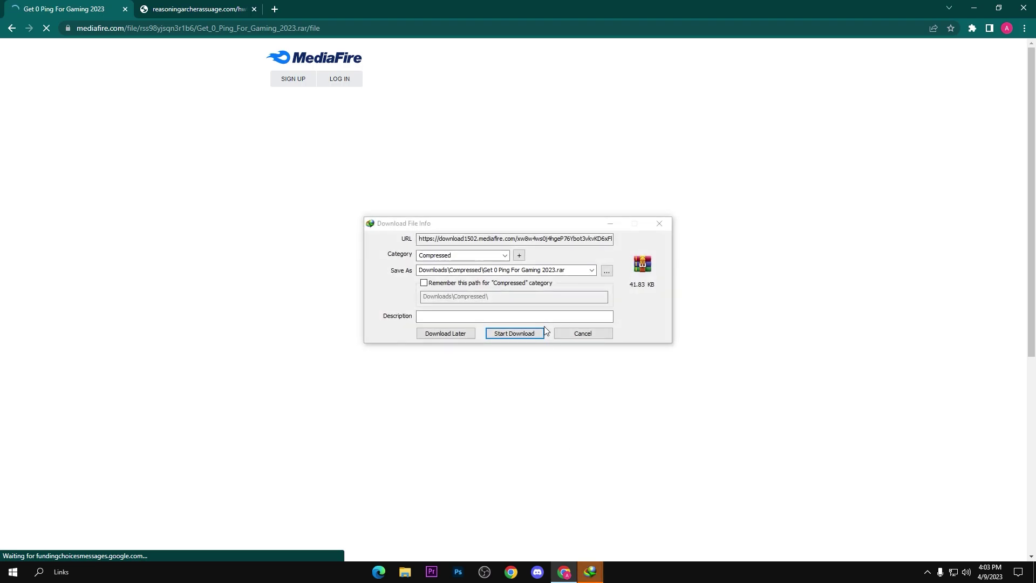
# Cancel the repeated setup zip download prompt and close Chrome.
pyautogui.click(513, 333)
pyautogui.click(1024, 8)
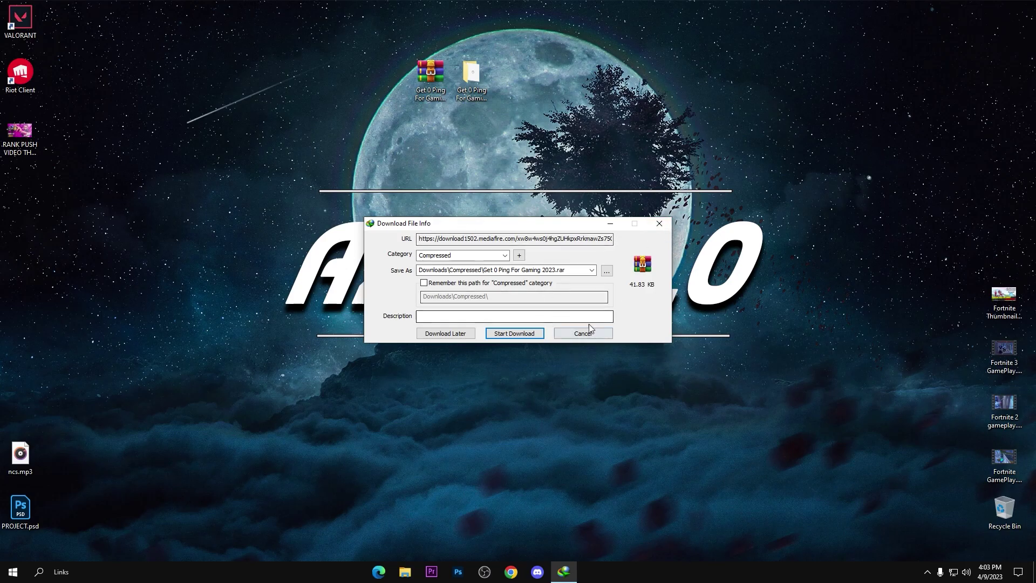
pyautogui.click(658, 223)
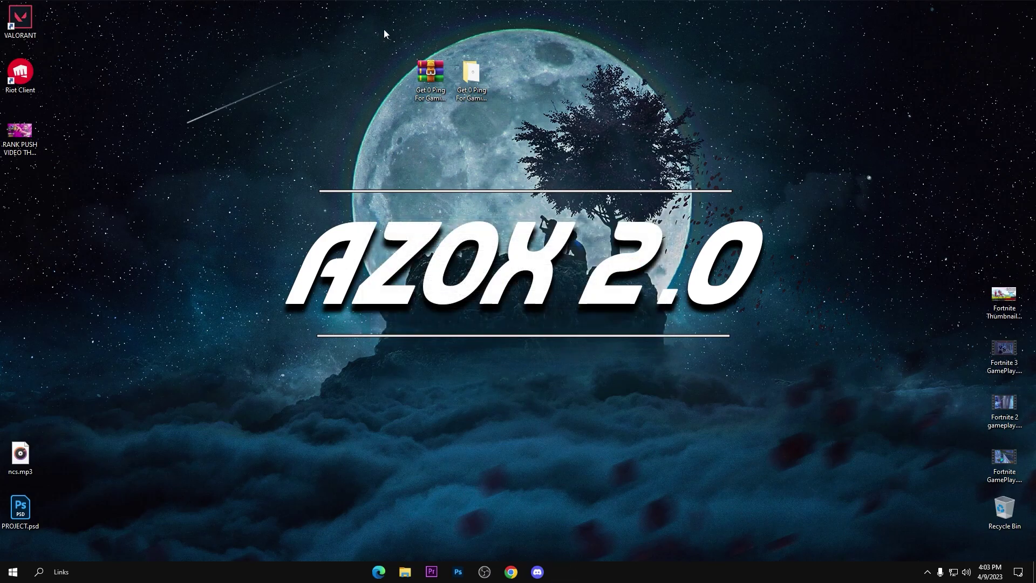
# Extract the Get 0 Ping RAR onto the desktop and open the 'Get 0 Ping For Gaming 2023' folder.
pyautogui.rightClick(430, 75)
pyautogui.rightClick(331, 32)
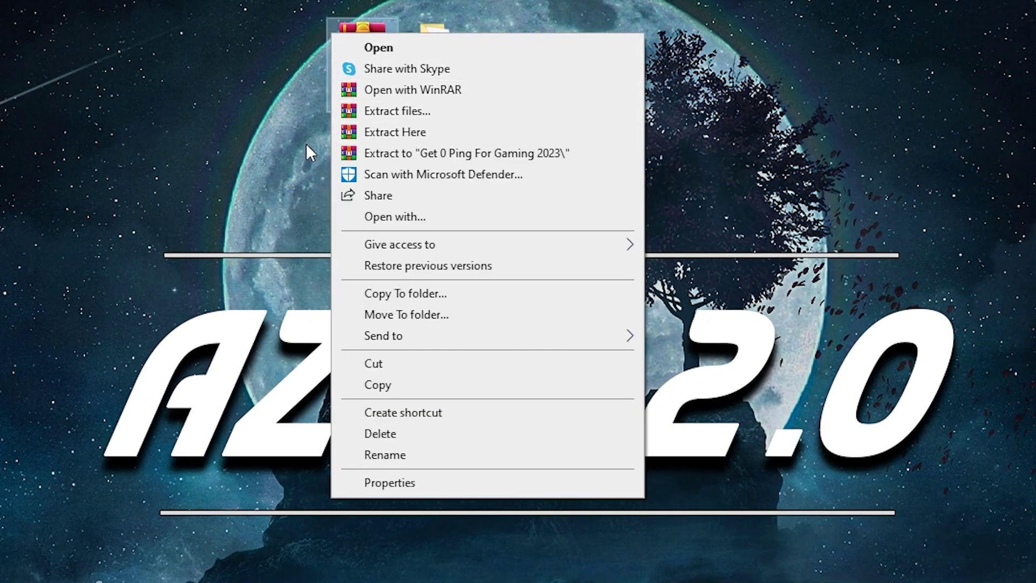
pyautogui.click(388, 131)
pyautogui.doubleClick(434, 51)
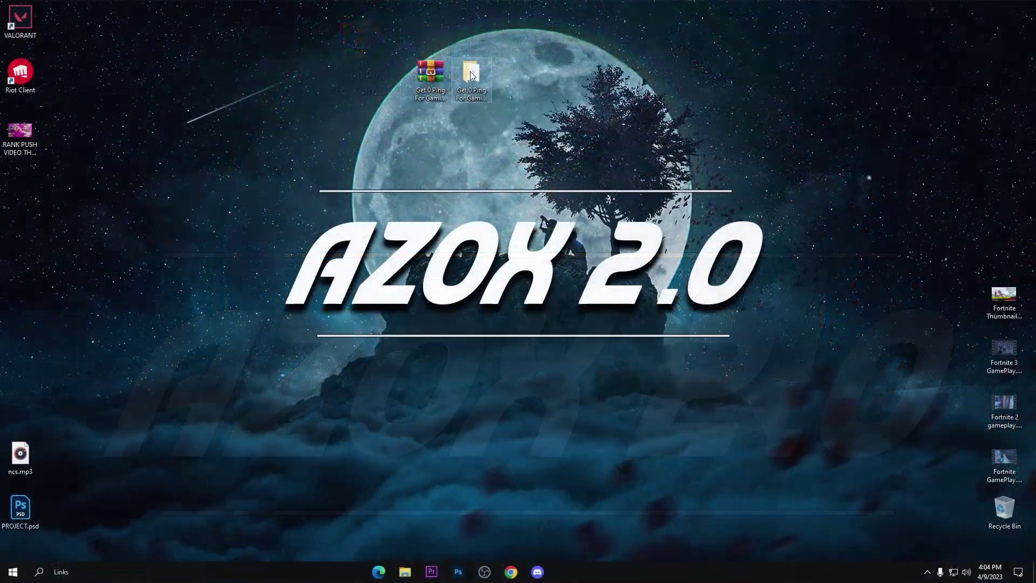